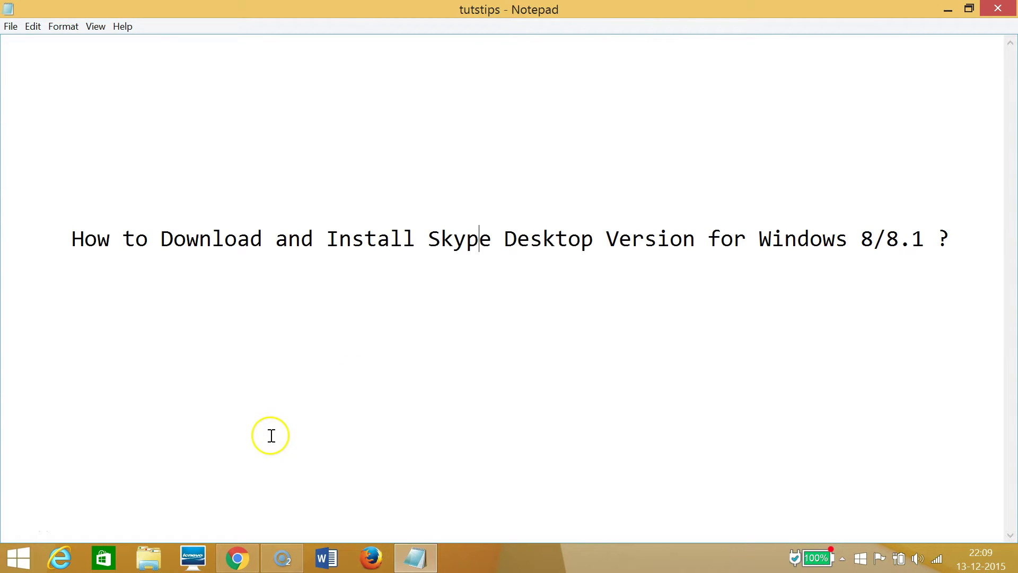
Switch to Chrome and download the Skype for Windows desktop installer from the Skype website
left_click(231, 564)
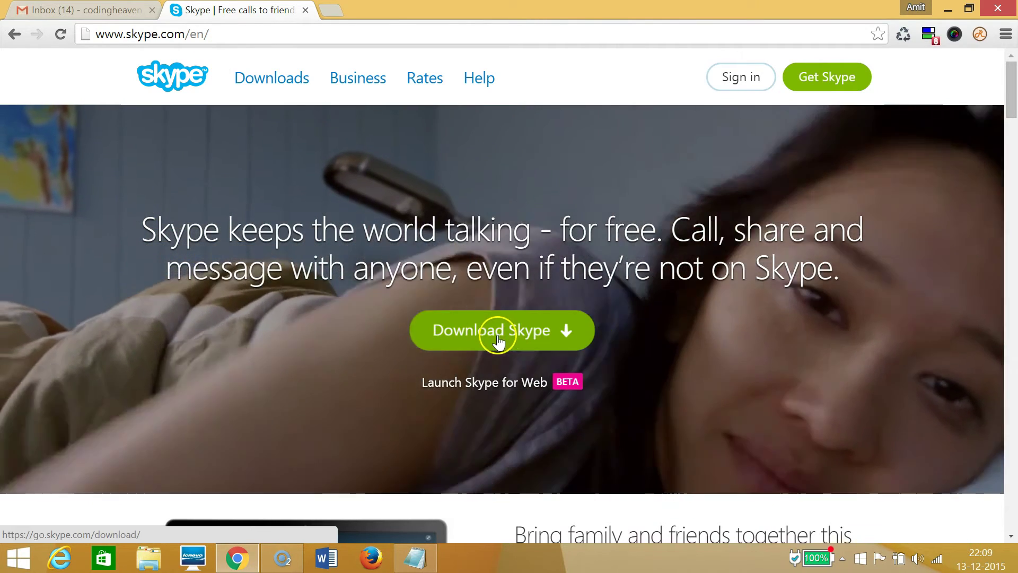
left_click(509, 339)
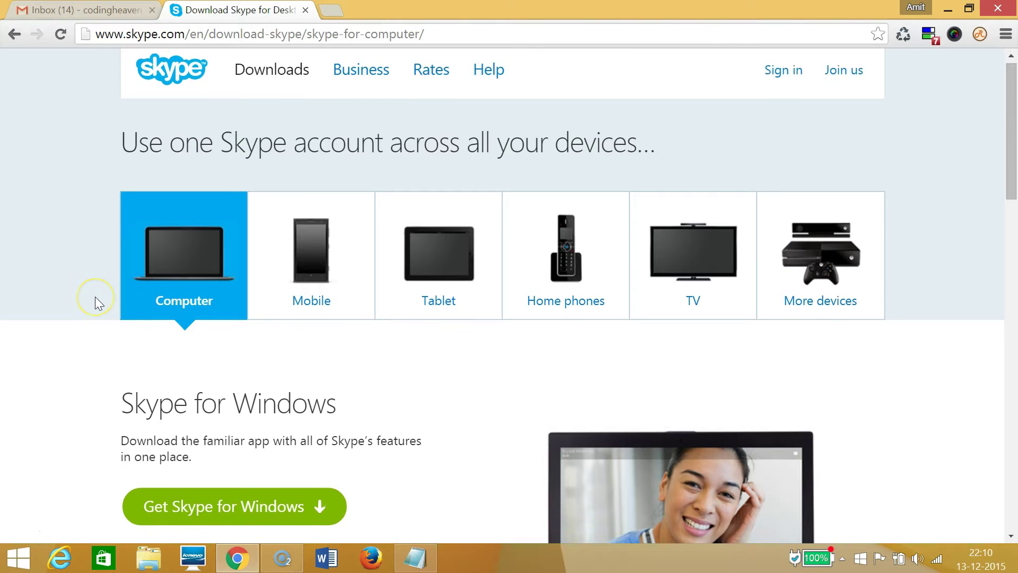
scroll(95, 300, "down", 3)
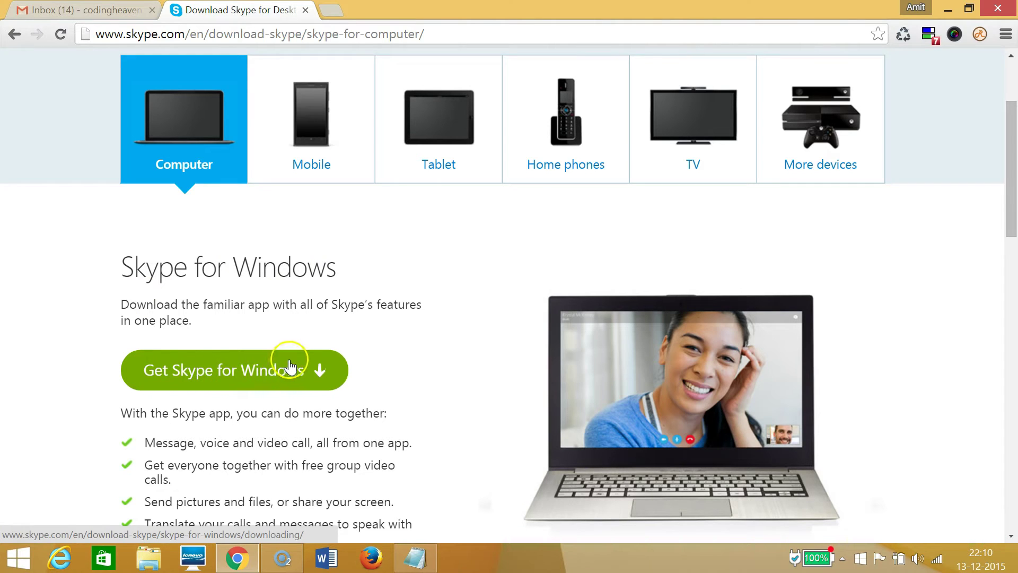
left_click(273, 371)
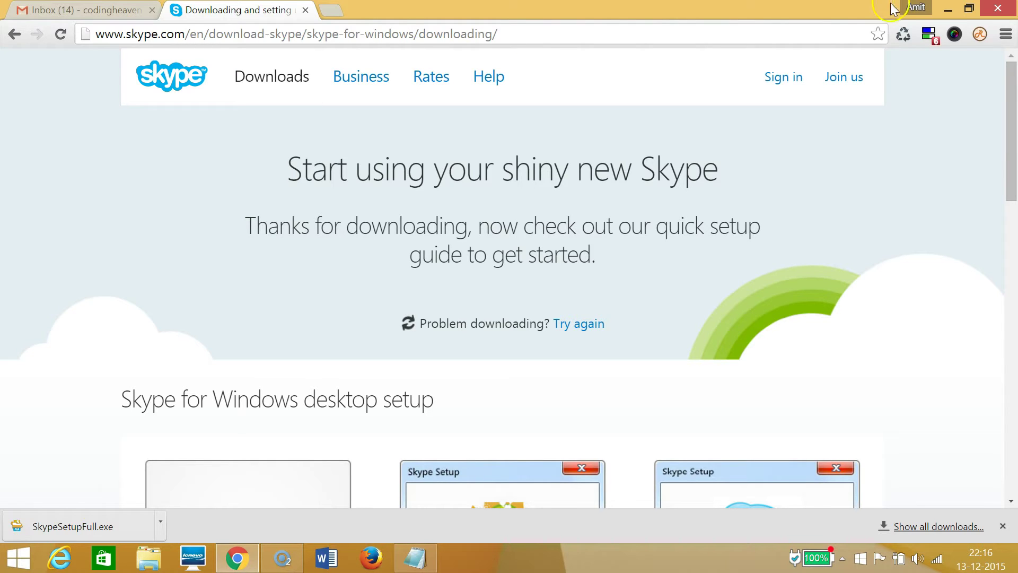
Minimize the open windows, move the SkypeSetupFull file to the middle of the desktop and run it
left_click(948, 11)
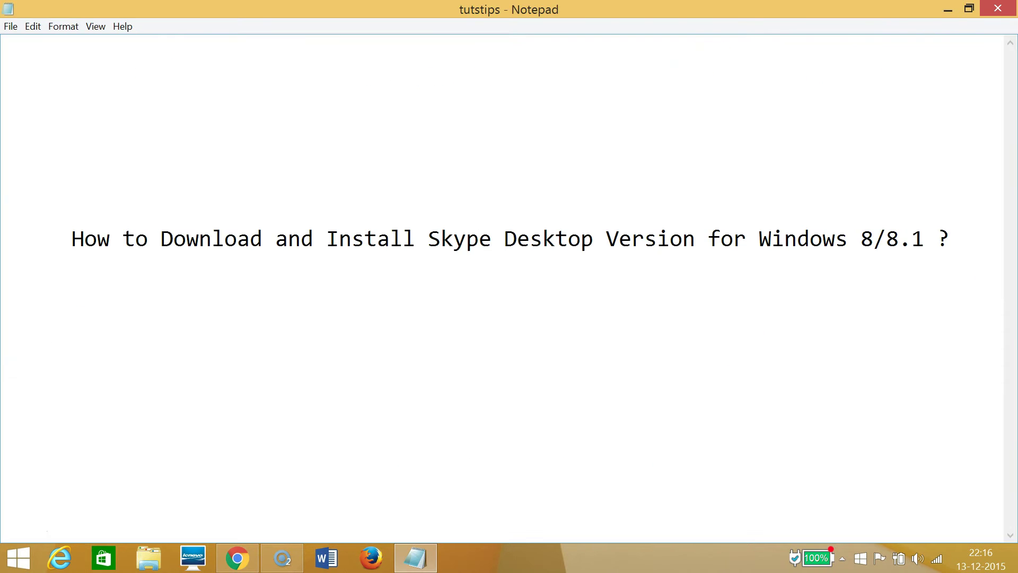
left_click(948, 6)
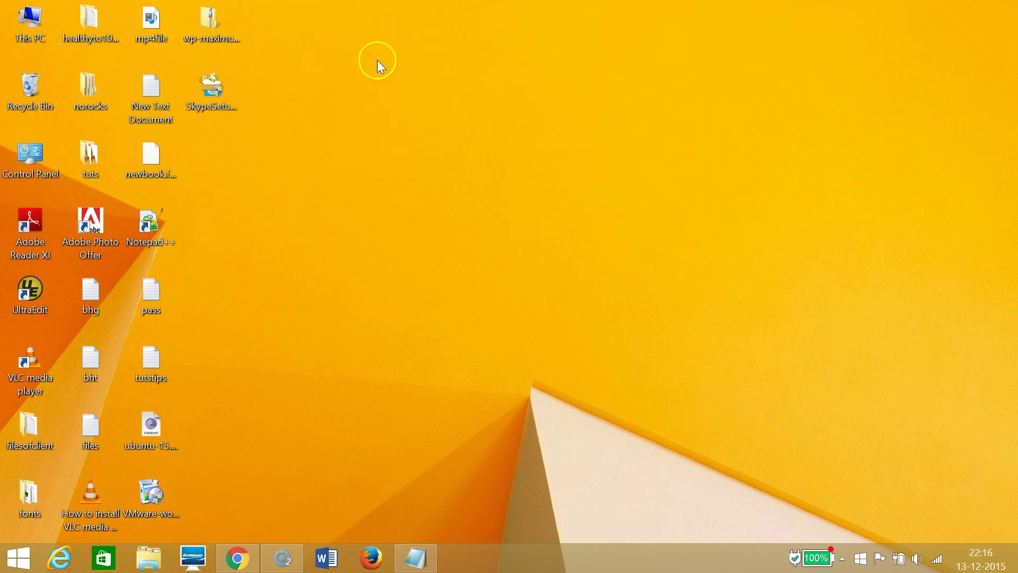
left_click(202, 81)
left_click_drag(202, 81, 440, 241)
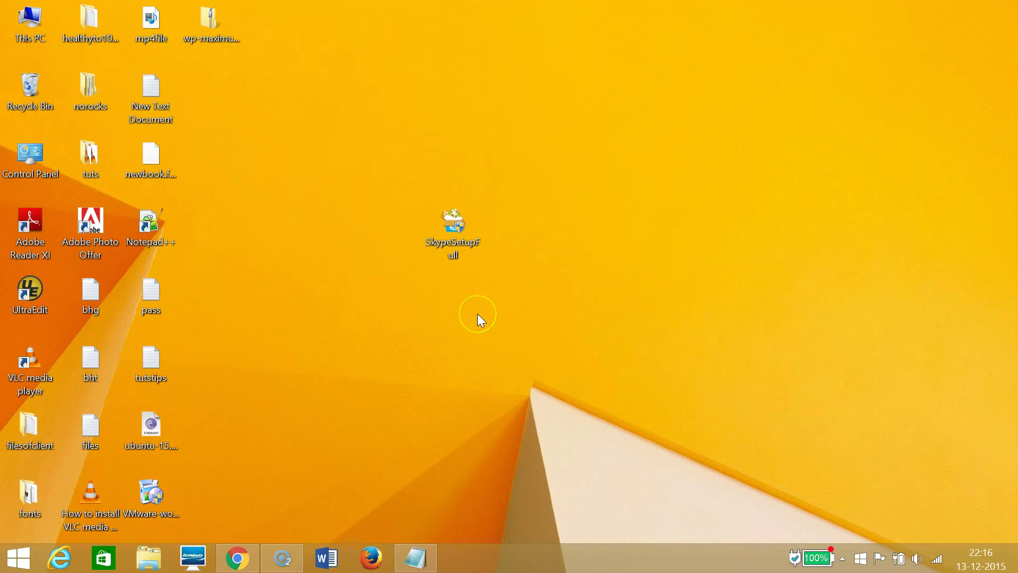
double_click(455, 238)
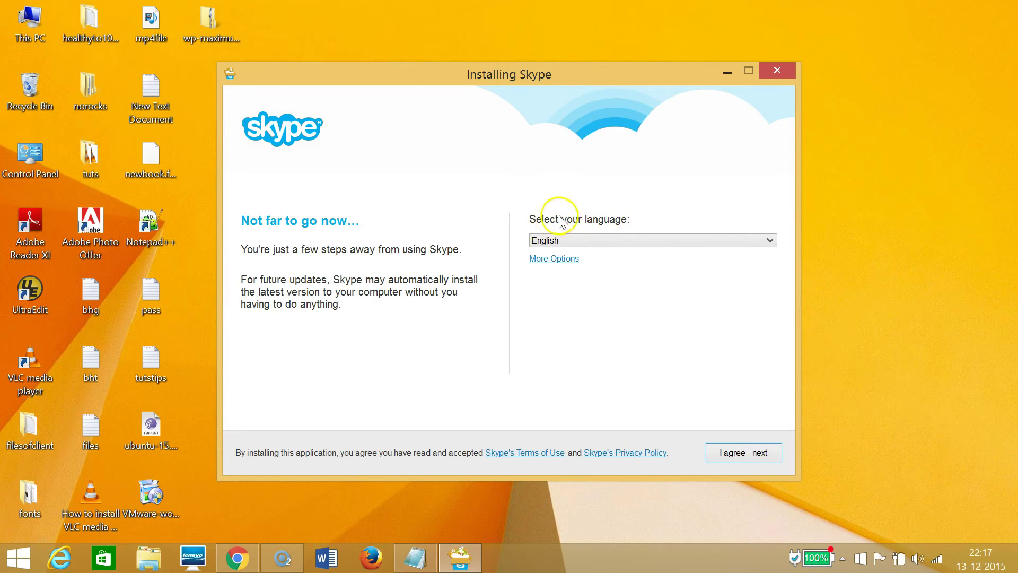
Keep English as the installation language and agree to Skype's terms to continue
left_click(585, 240)
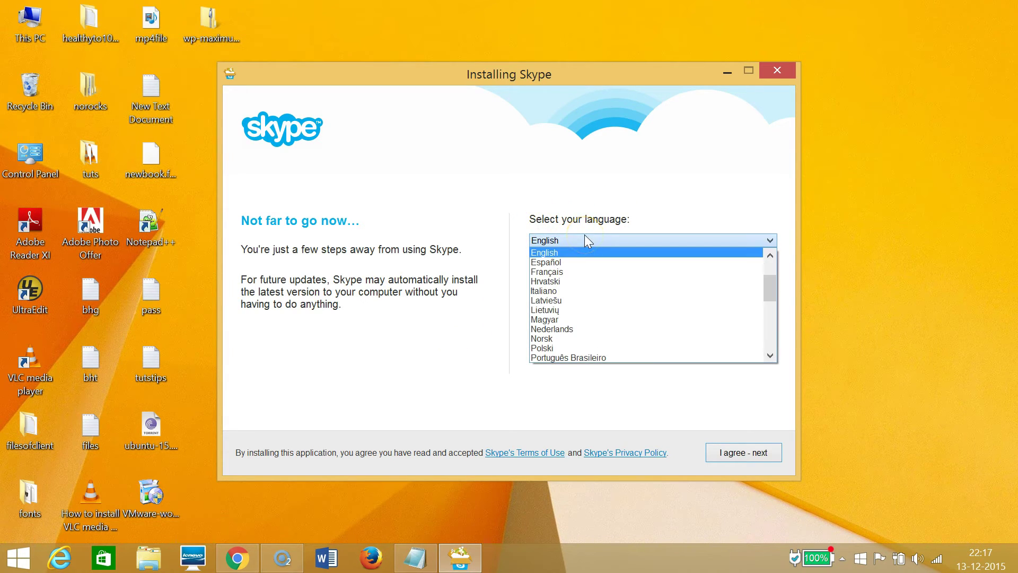
left_click(585, 240)
left_click(585, 239)
left_click(585, 240)
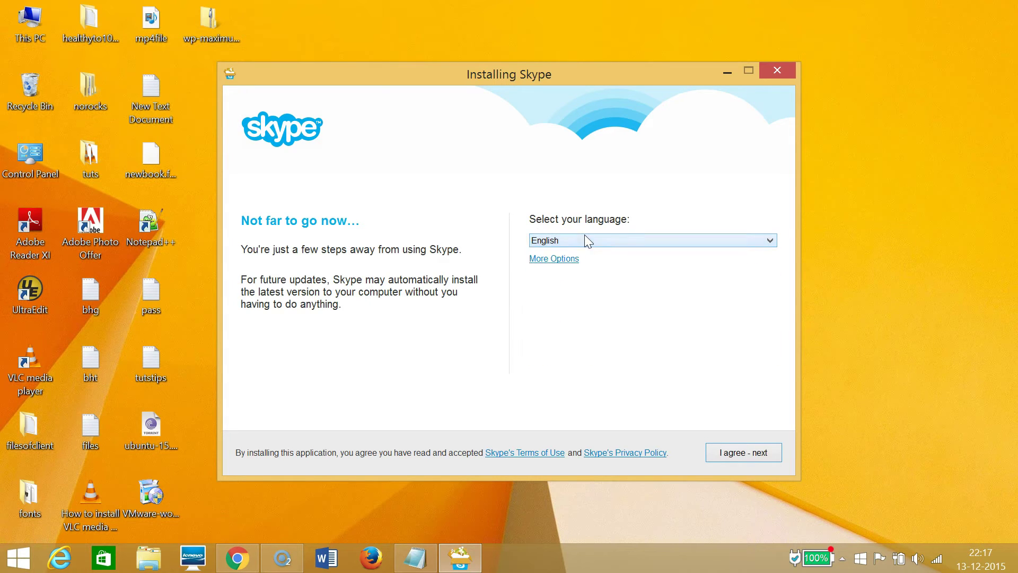
left_click(743, 454)
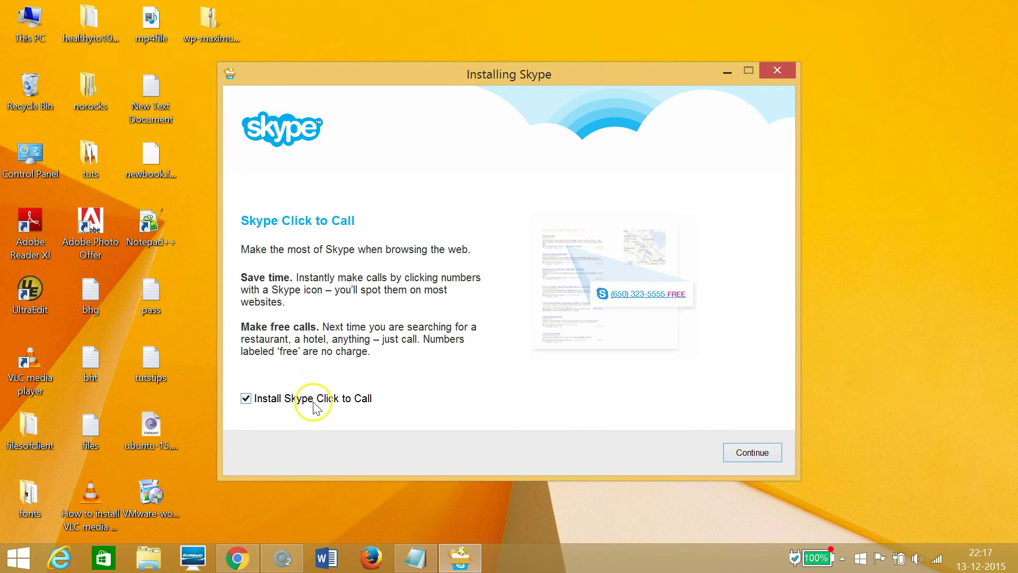
Opt out of Skype Click to Call, the Bing search engine and the MSN homepage, and continue the installation
left_click(247, 399)
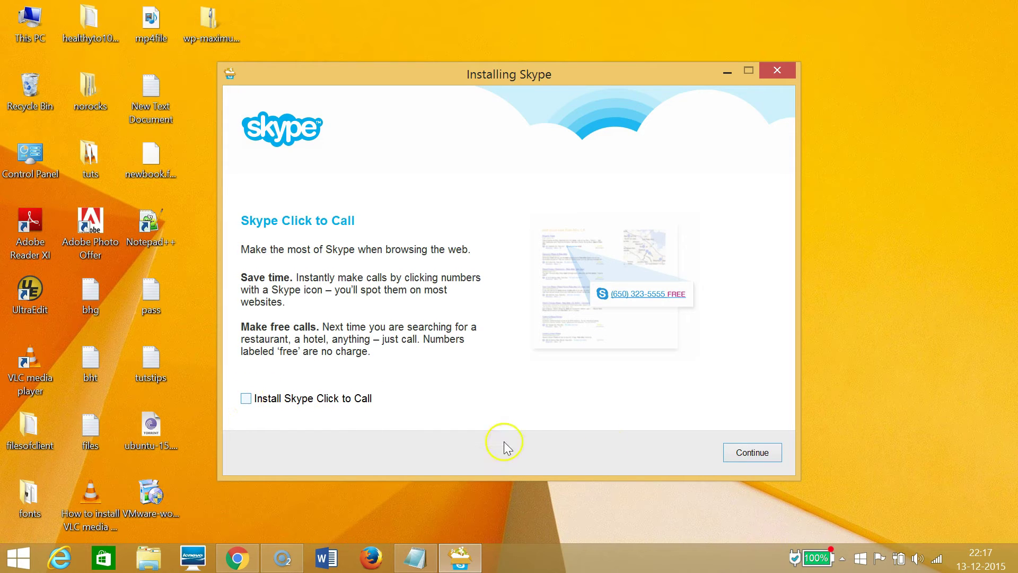
left_click(745, 453)
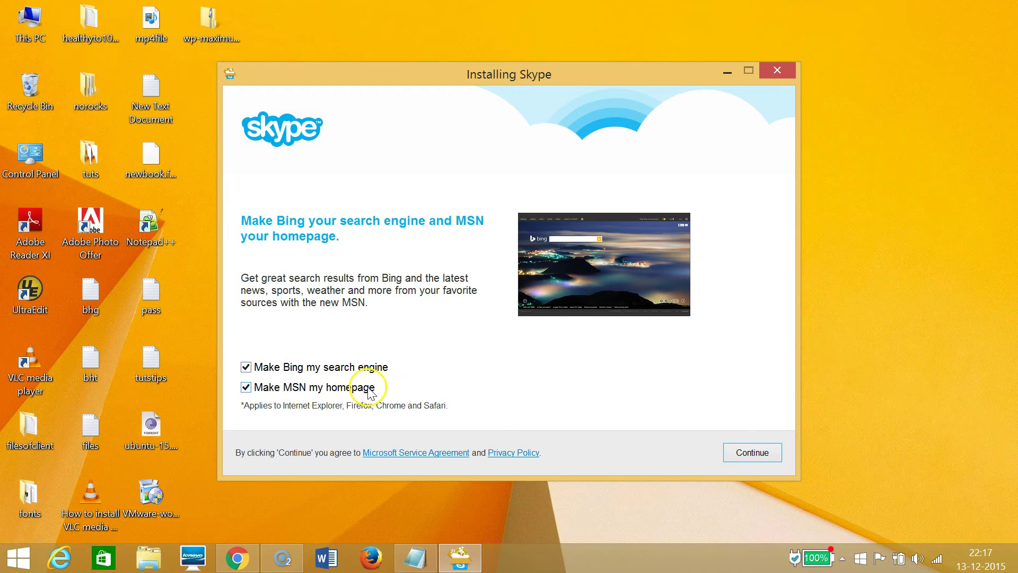
left_click(246, 367)
left_click(246, 387)
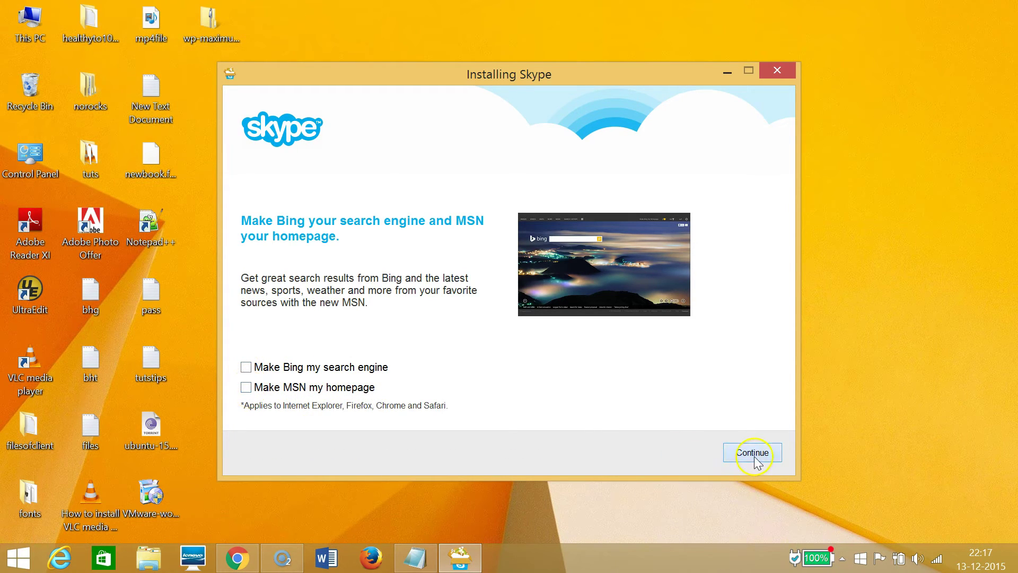
left_click(751, 459)
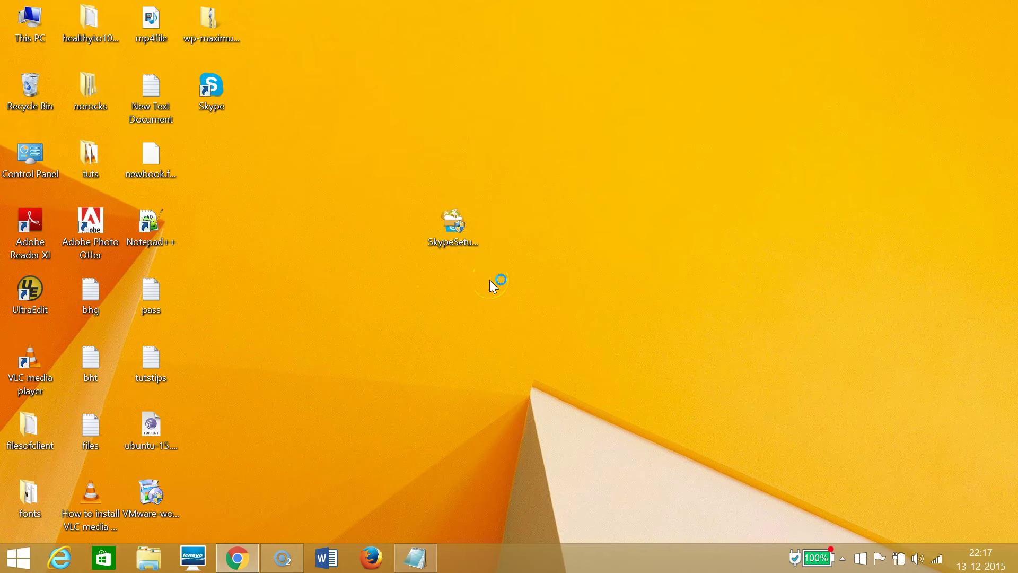
Launch Skype from its desktop shortcut and clear the prefilled account name on the sign-in form
left_click(255, 155)
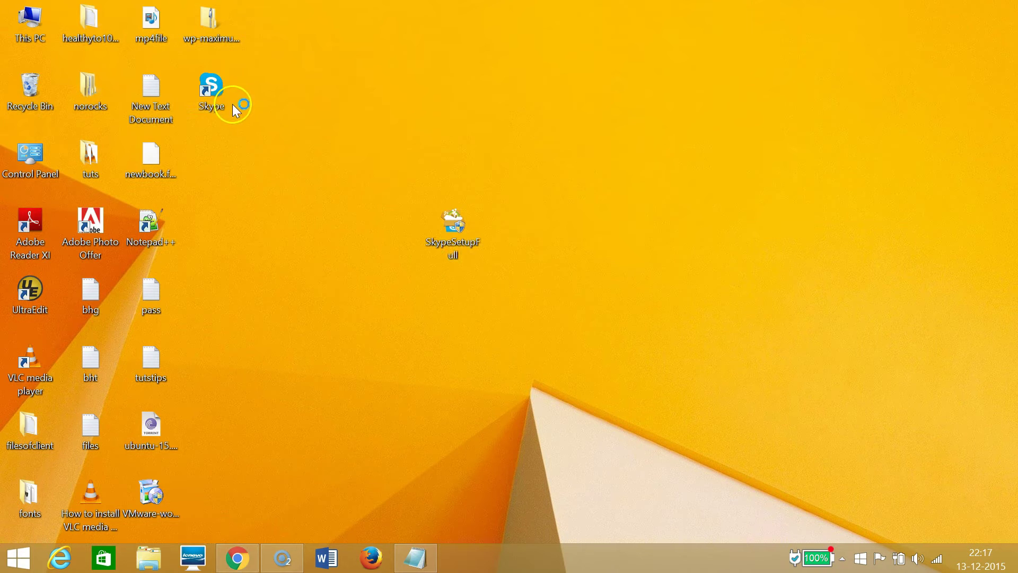
double_click(209, 94)
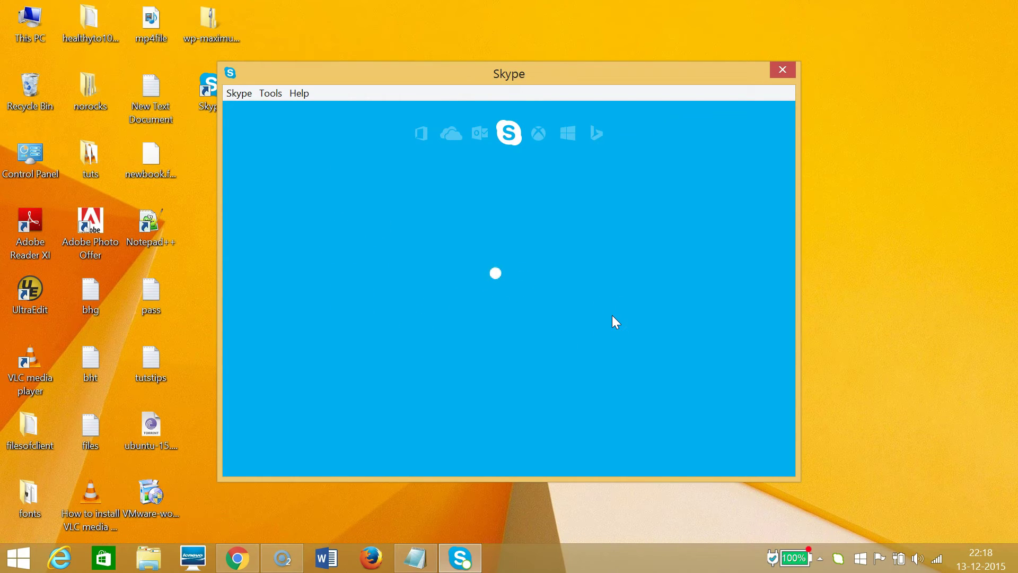
left_click(519, 364)
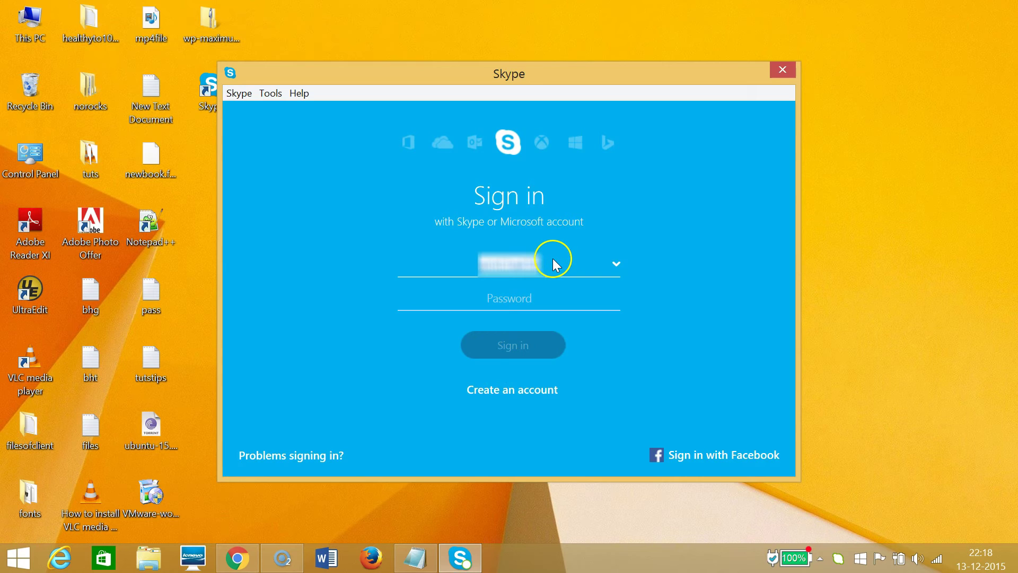
key("BackSpace")
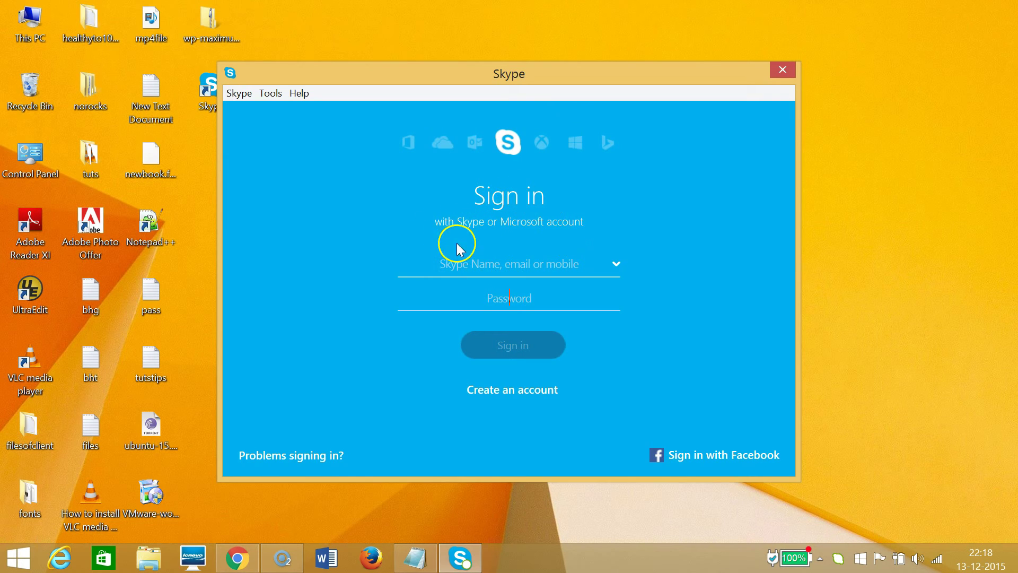
Switch to Chrome and open the new account sign-up form through the Skype website's sign-in page
left_click(238, 559)
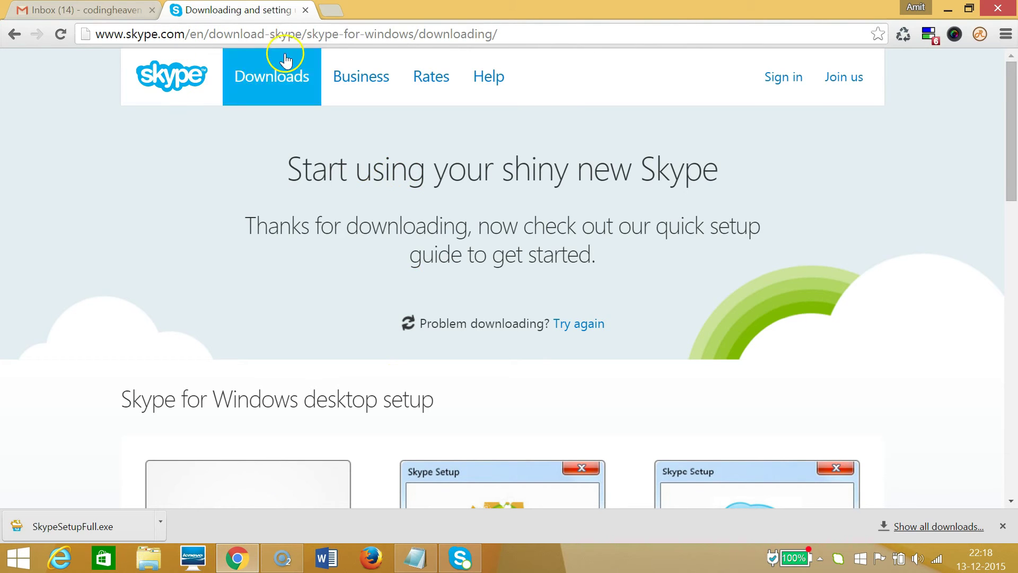
left_click(162, 90)
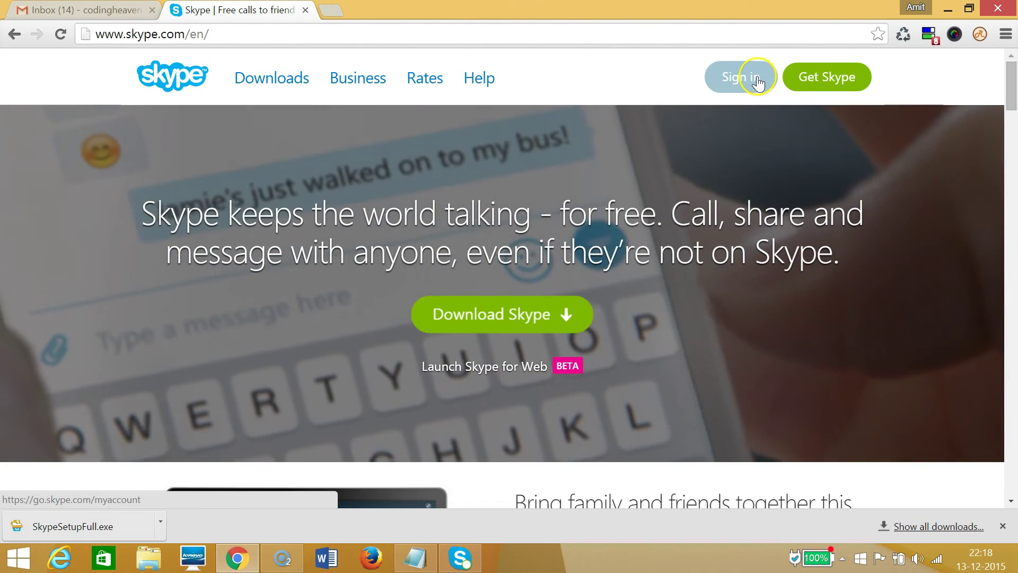
left_click(749, 80)
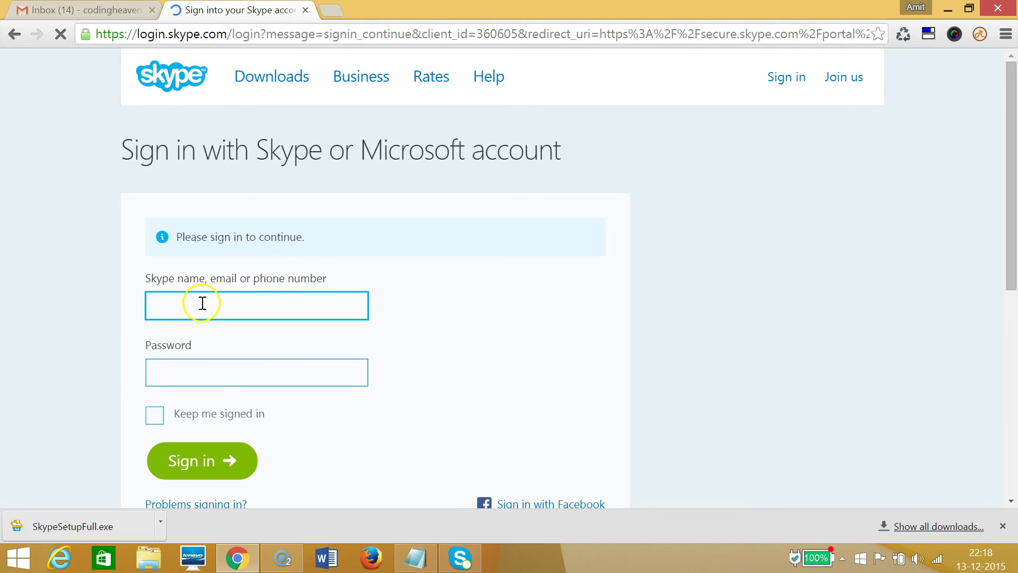
scroll(87, 275, "down", 3)
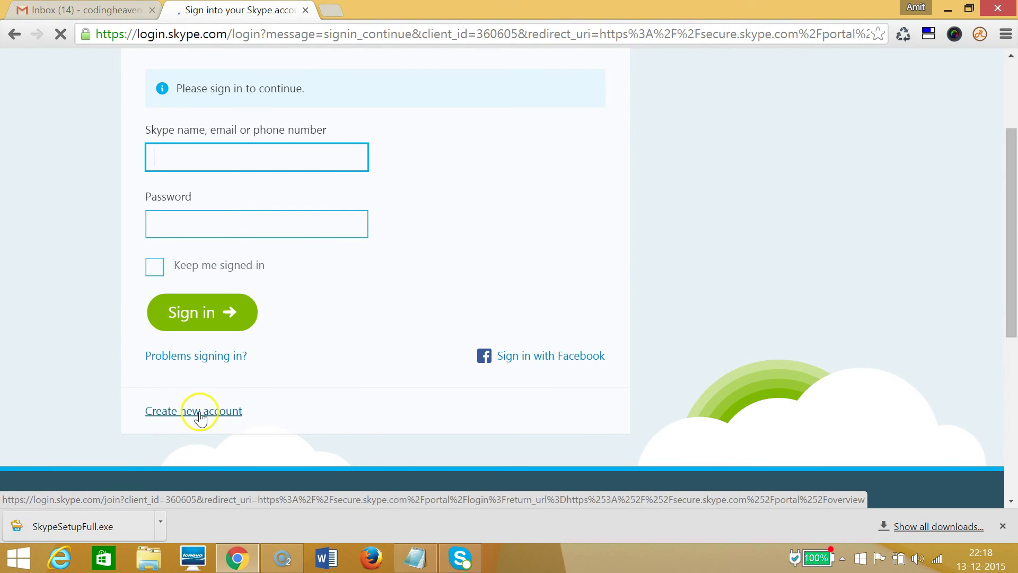
left_click(228, 417)
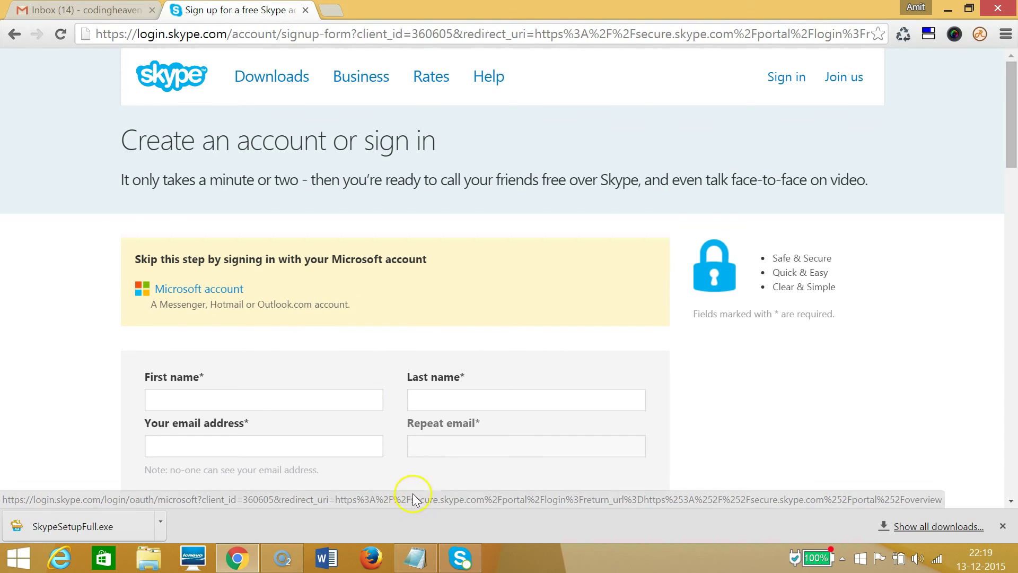
Minimize the Notepad and Chrome windows and close the Skype sign-in window
left_click(416, 558)
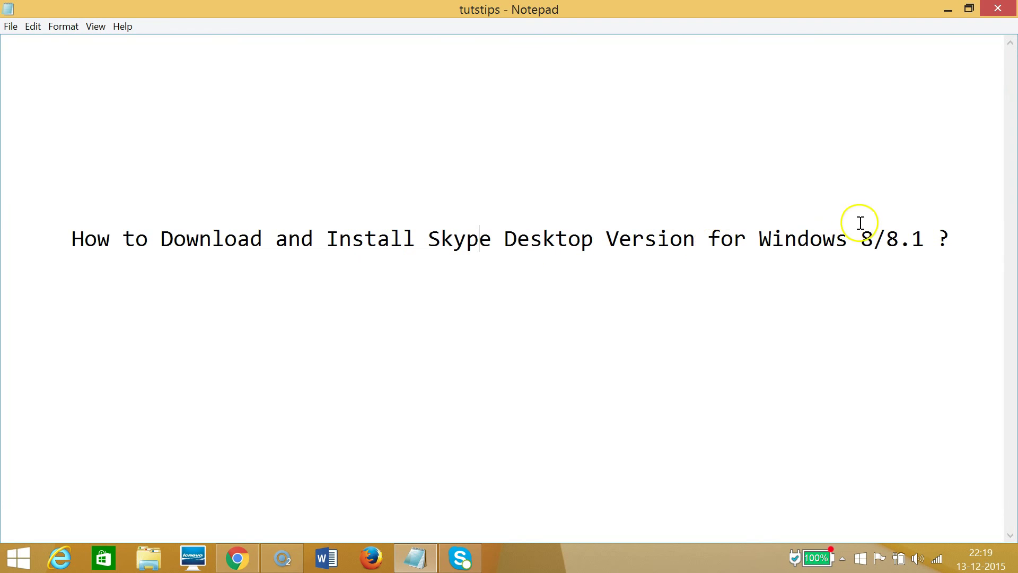
left_click(948, 10)
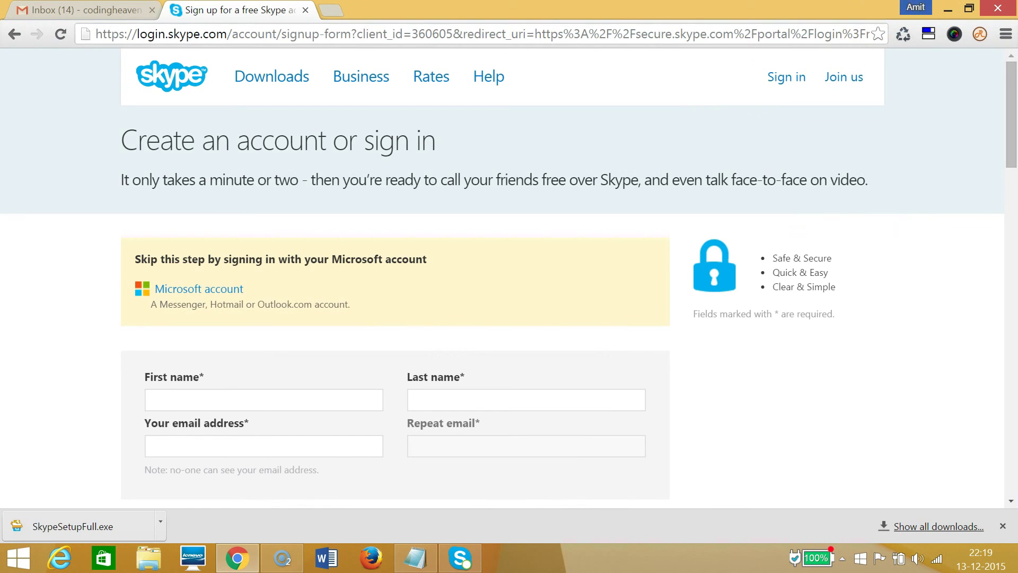
left_click(948, 10)
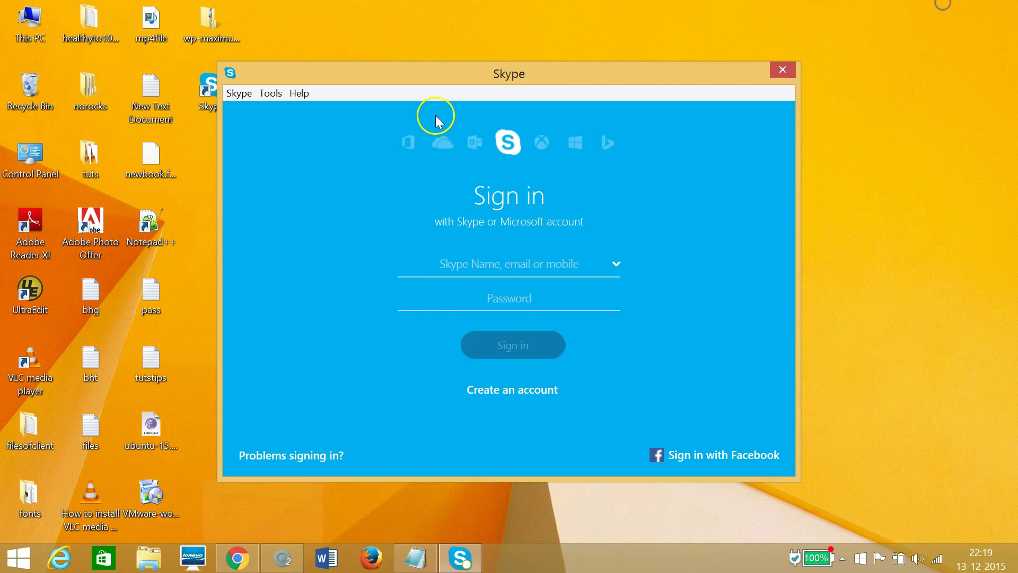
left_click(782, 72)
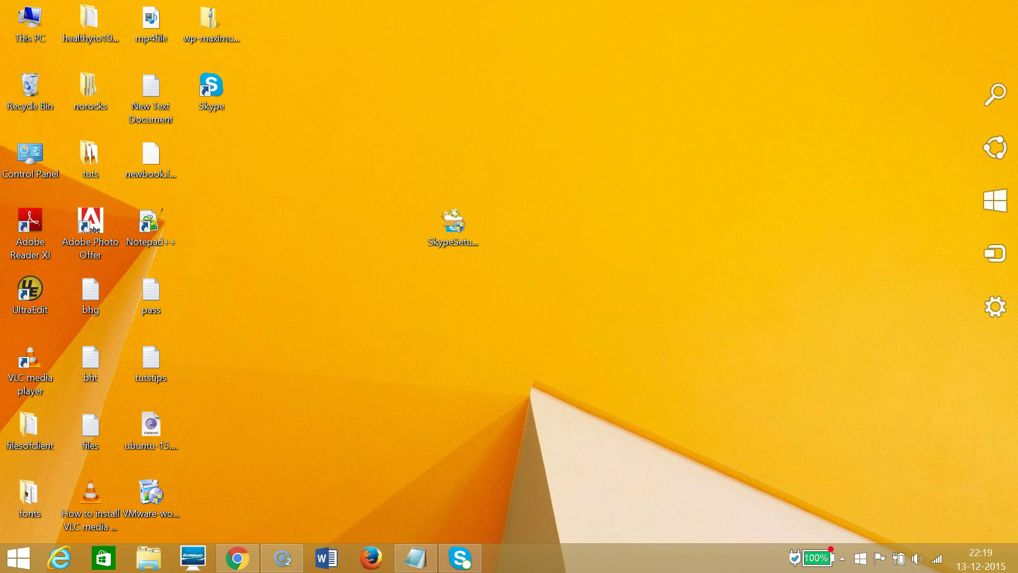
Search Windows for "skype" and open the Skype desktop application from the results
left_click(1000, 92)
left_click(923, 70)
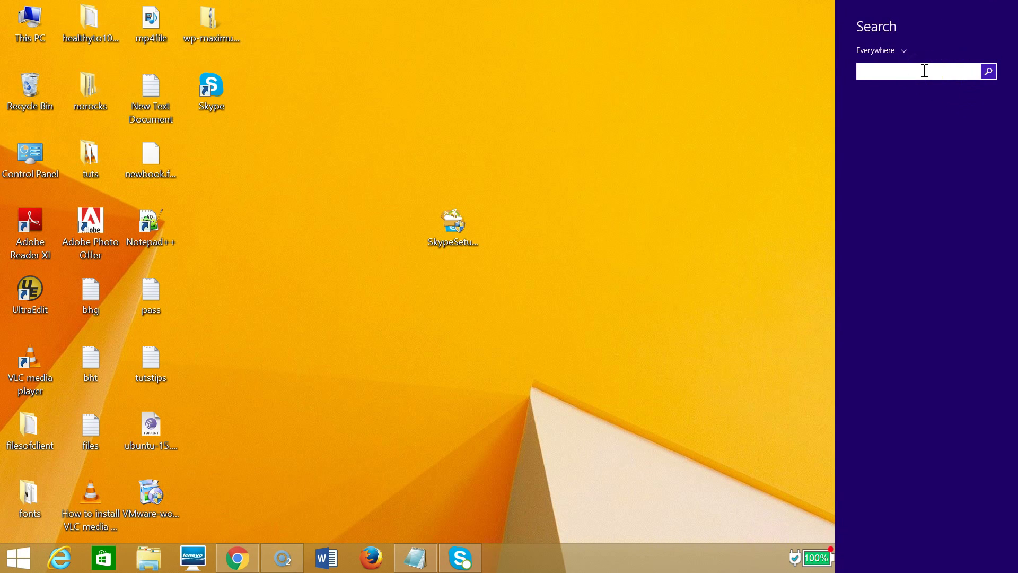
type("skyo")
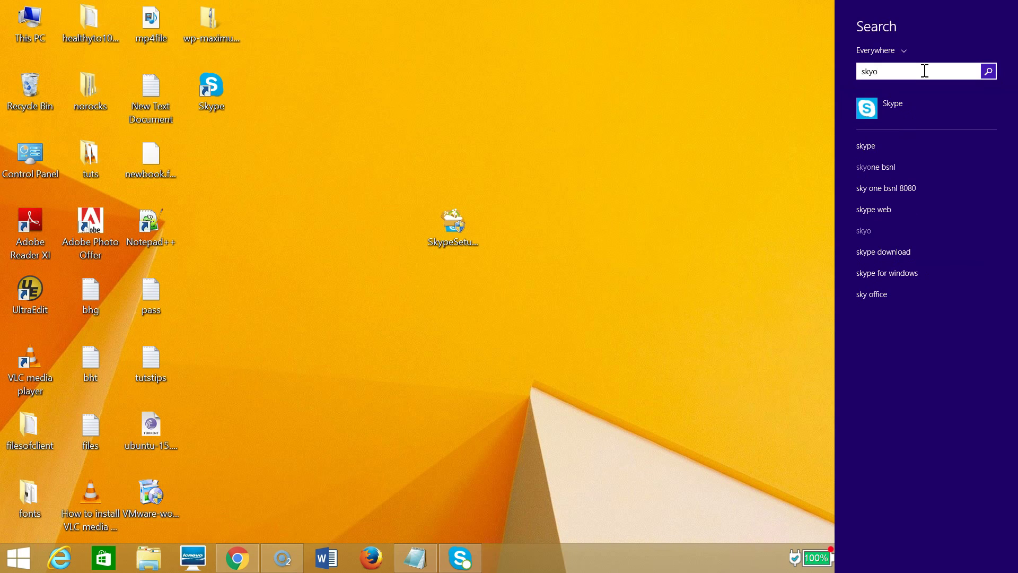
key("BackSpace")
type("pe")
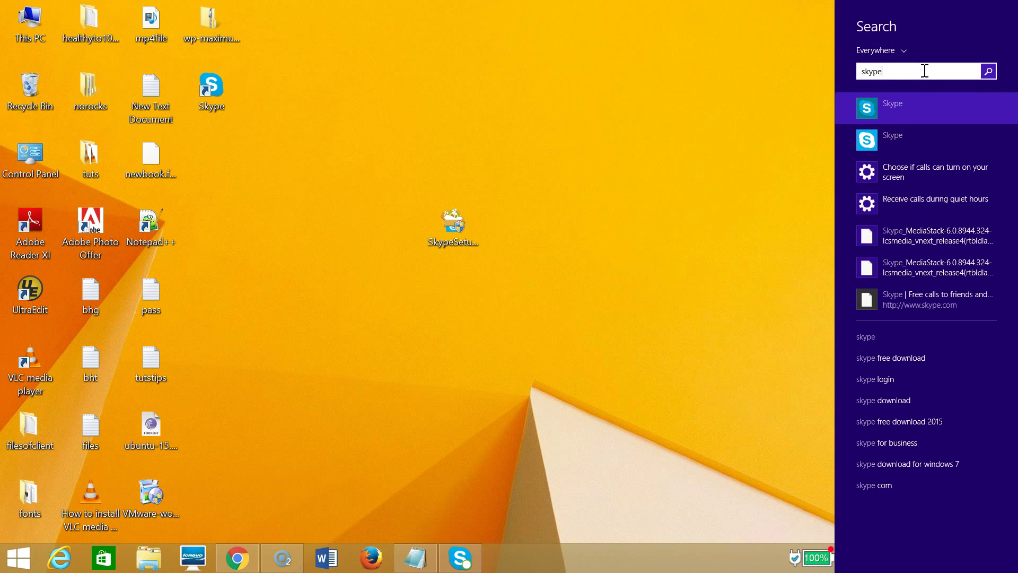
left_click(894, 117)
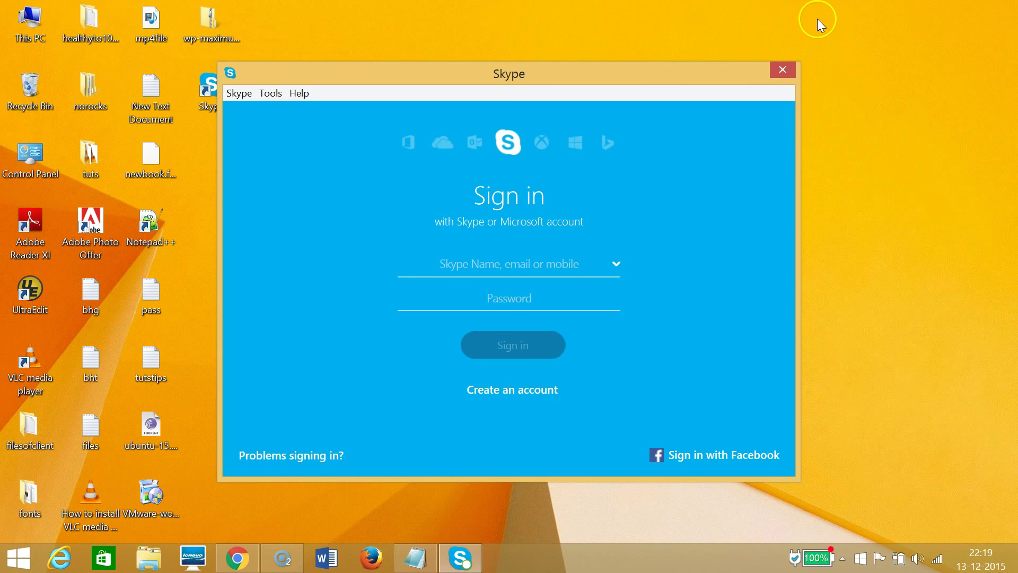
Close the Skype sign-in window and switch back to the tutstips note in Notepad
left_click(783, 70)
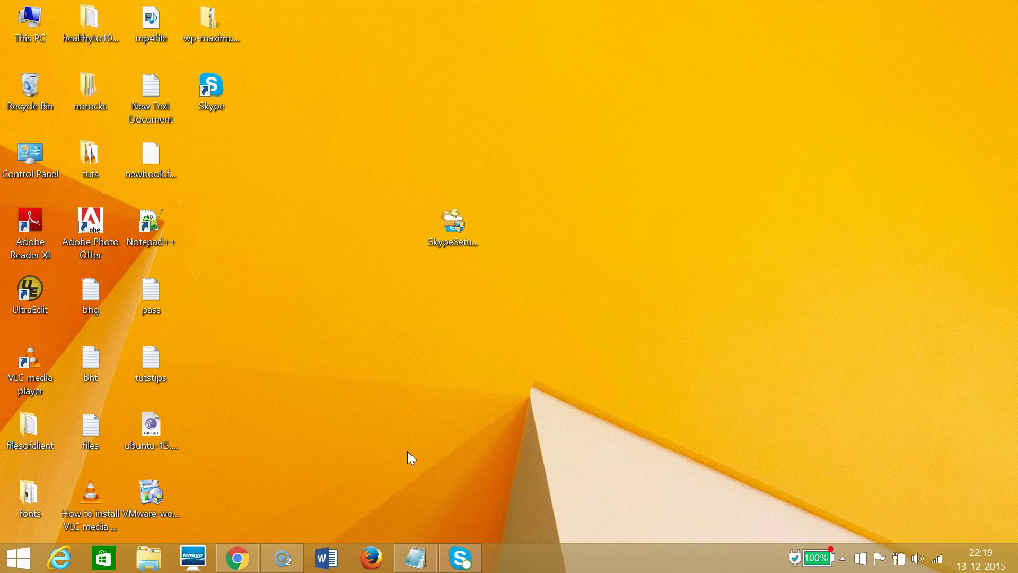
left_click(416, 557)
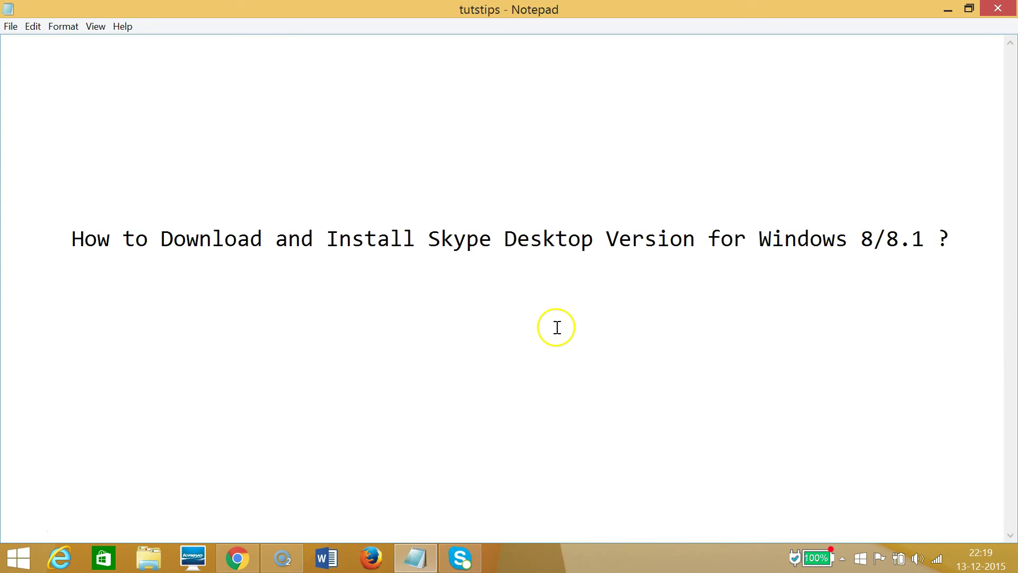